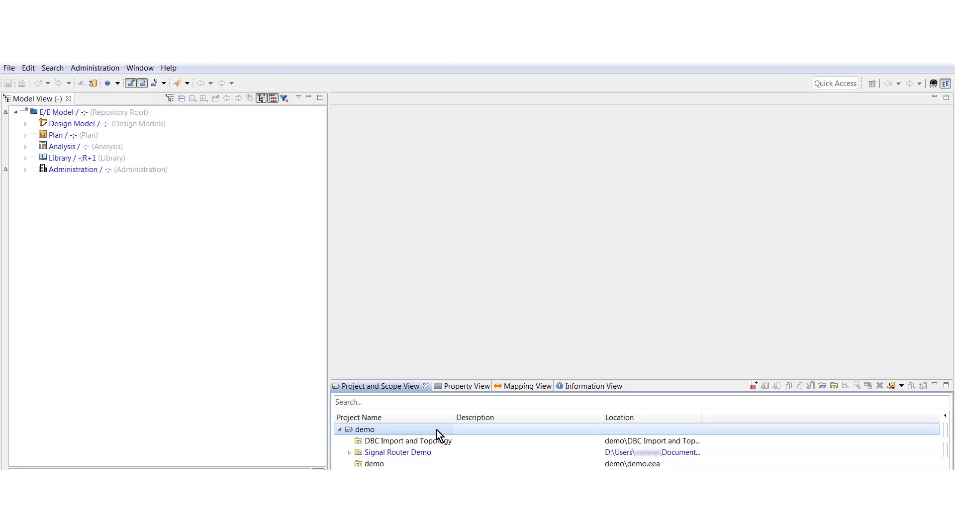
# - Create a single-user file mode project named "Factory Reset Demo" with a new file based model in the demo project folder
pyautogui.rightClick(450, 431)
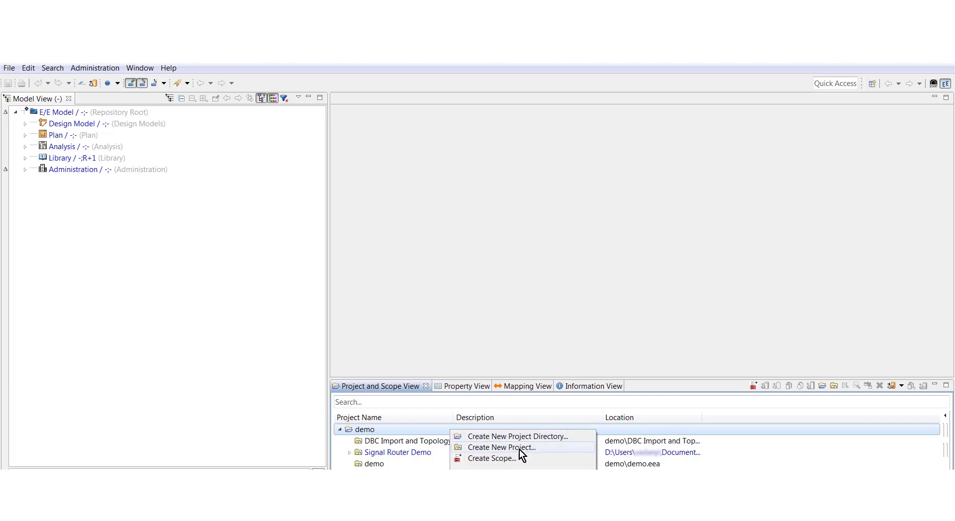
pyautogui.click(534, 446)
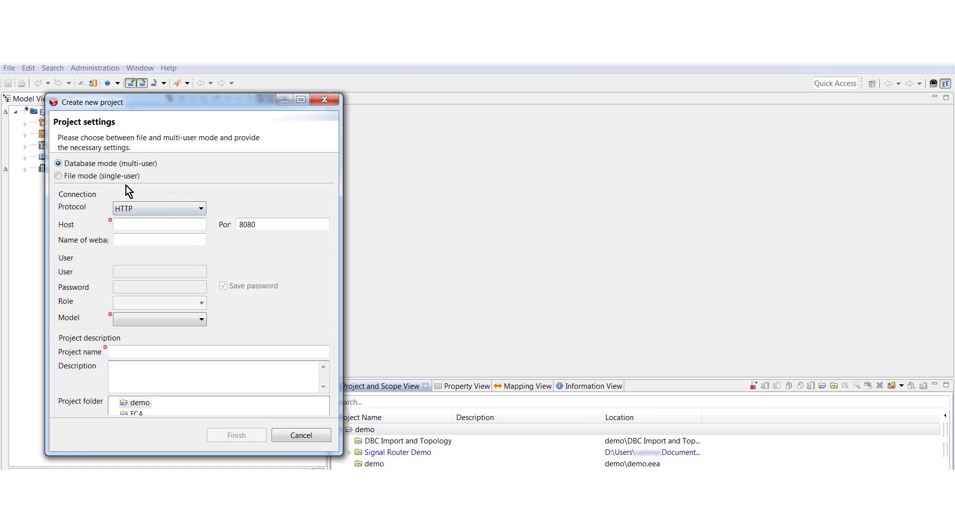
pyautogui.click(90, 177)
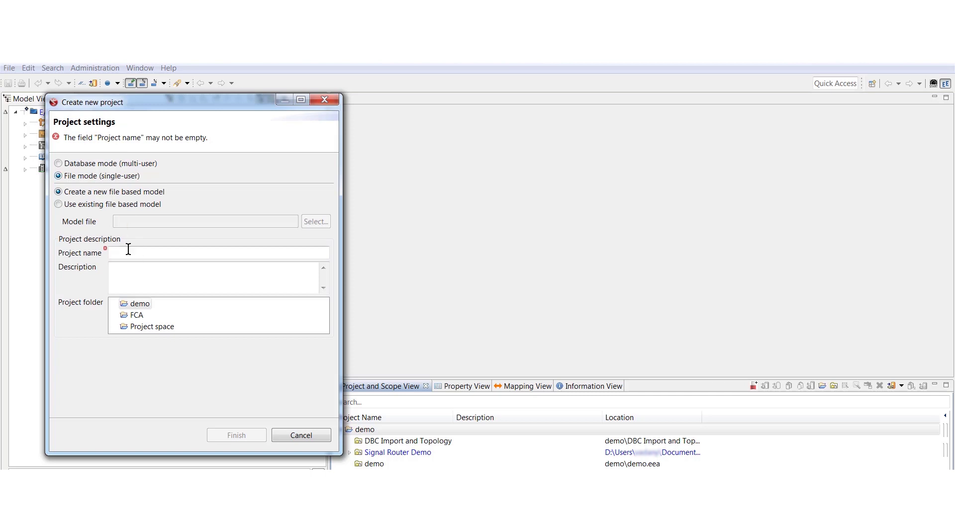
pyautogui.click(220, 249)
pyautogui.write('Factory')
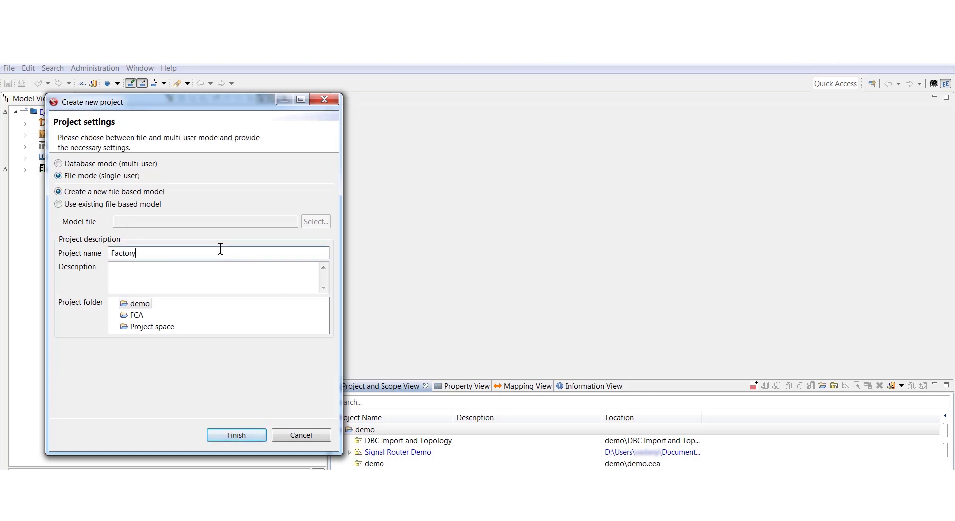
pyautogui.write(' Reset Demo')
pyautogui.click(236, 436)
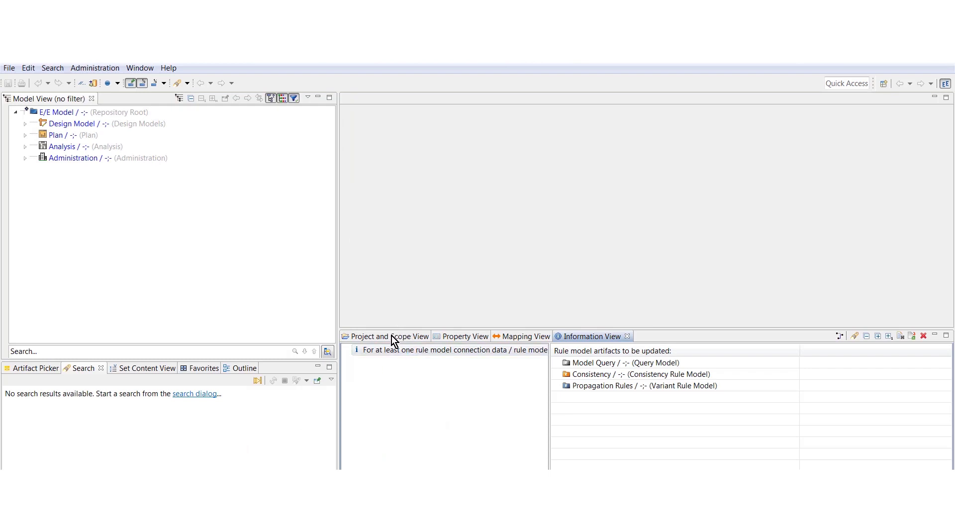
# - Examine the Design Model's Product Line and its Product Goals in the model tree, with the lower views made shorter
pyautogui.moveTo(392, 329); pyautogui.dragTo(382, 372)
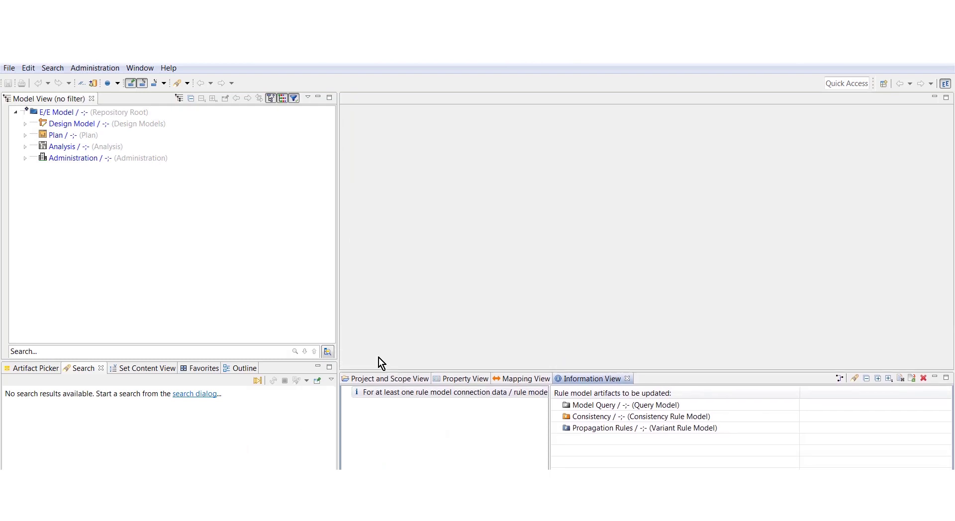
pyautogui.click(24, 123)
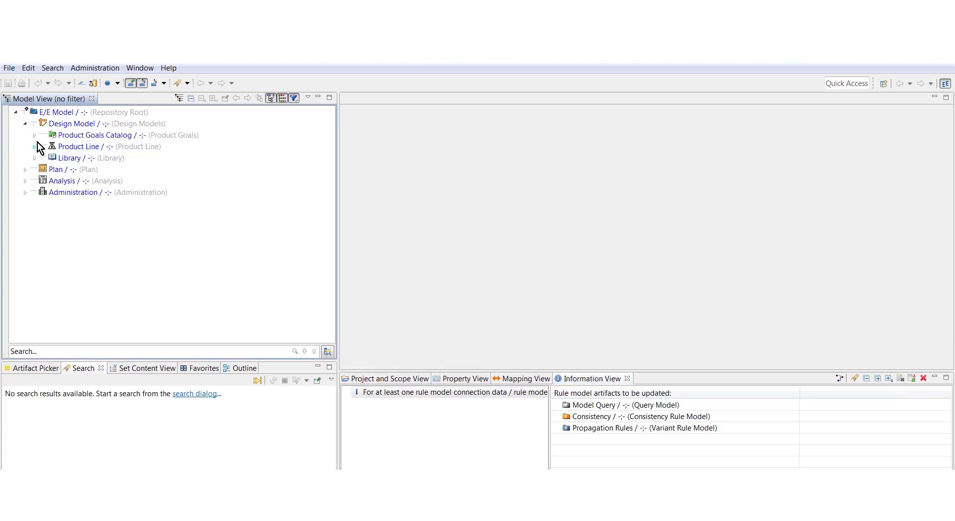
pyautogui.click(35, 146)
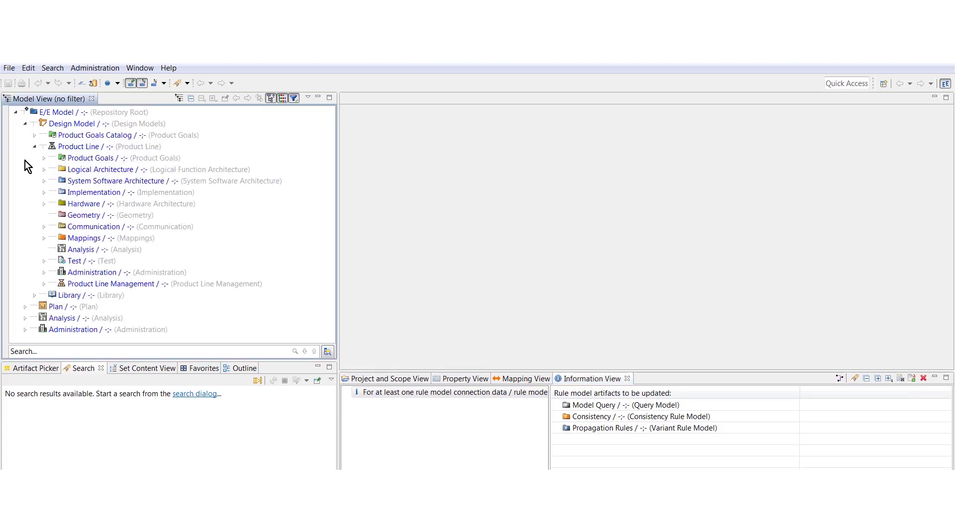
pyautogui.click(45, 158)
pyautogui.click(45, 159)
pyautogui.click(34, 146)
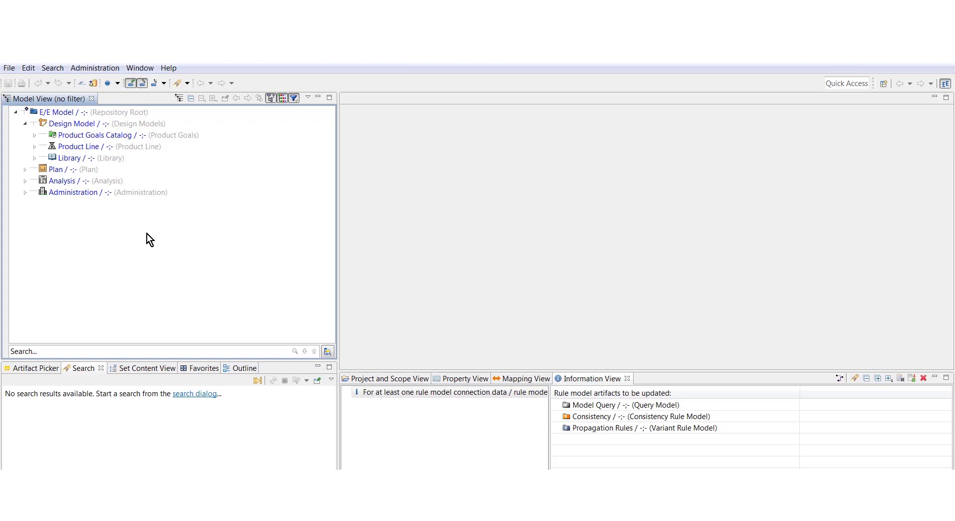
# - Annotate the artifacts for factory reset using the default PREEvision product delivery
pyautogui.click(118, 70)
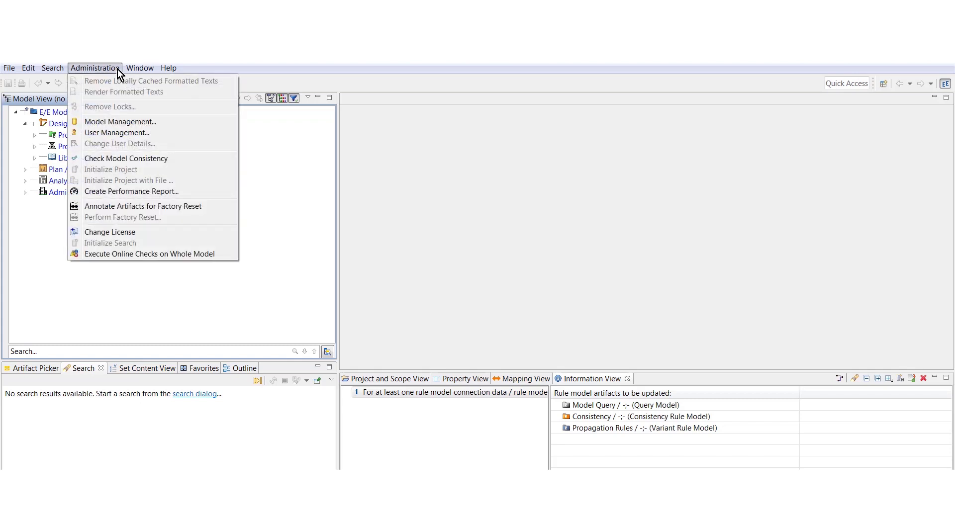
pyautogui.click(207, 207)
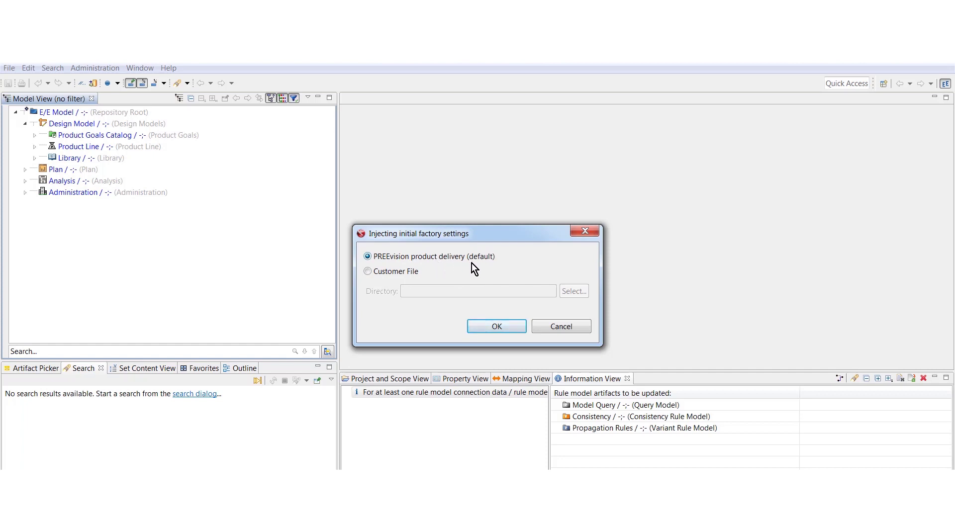
pyautogui.click(507, 327)
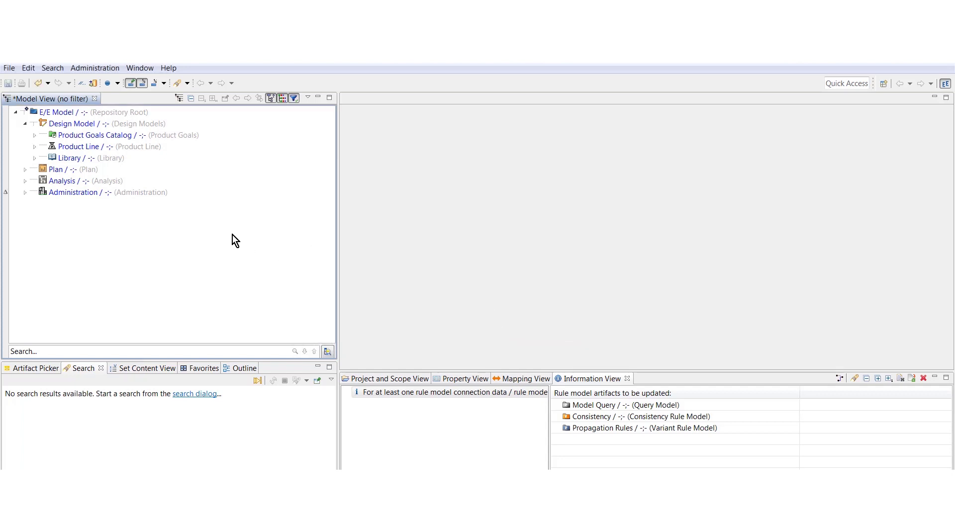
# - Perform a factory reset from the default PREEvision product delivery for the whole EEArchitecture repository root, including Library and Administration
pyautogui.click(110, 69)
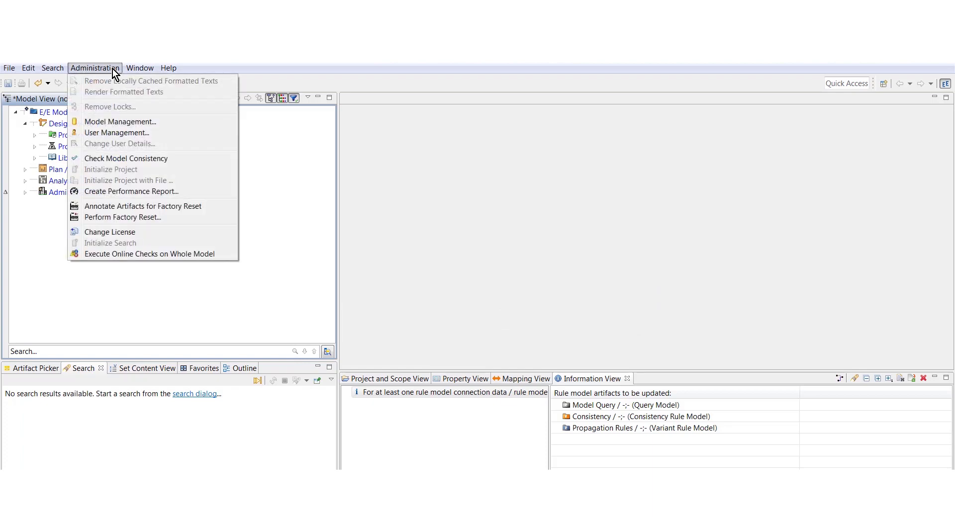
pyautogui.click(167, 218)
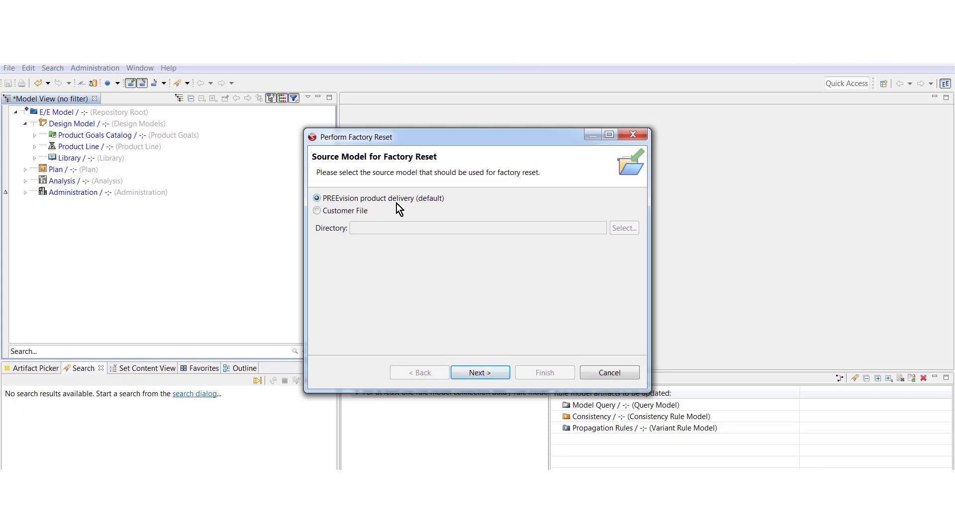
pyautogui.click(492, 374)
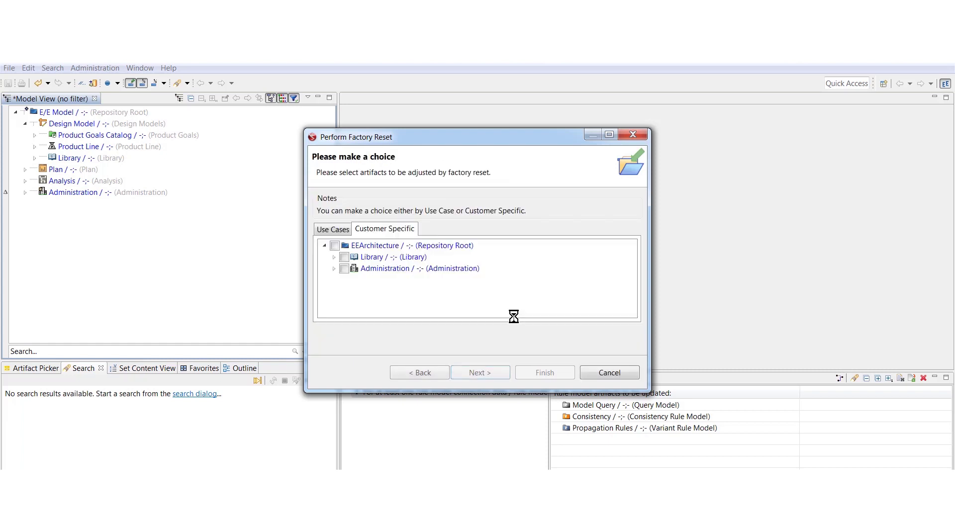
pyautogui.click(337, 246)
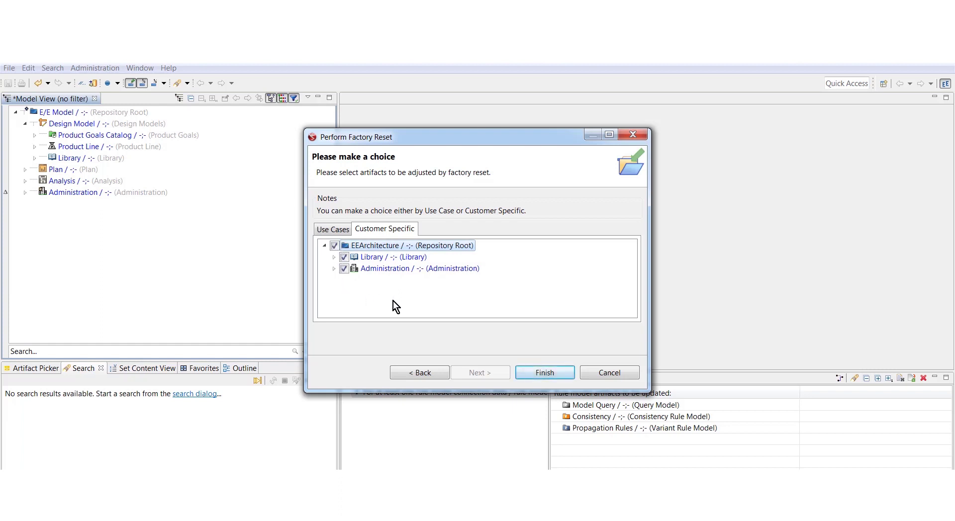
pyautogui.click(557, 373)
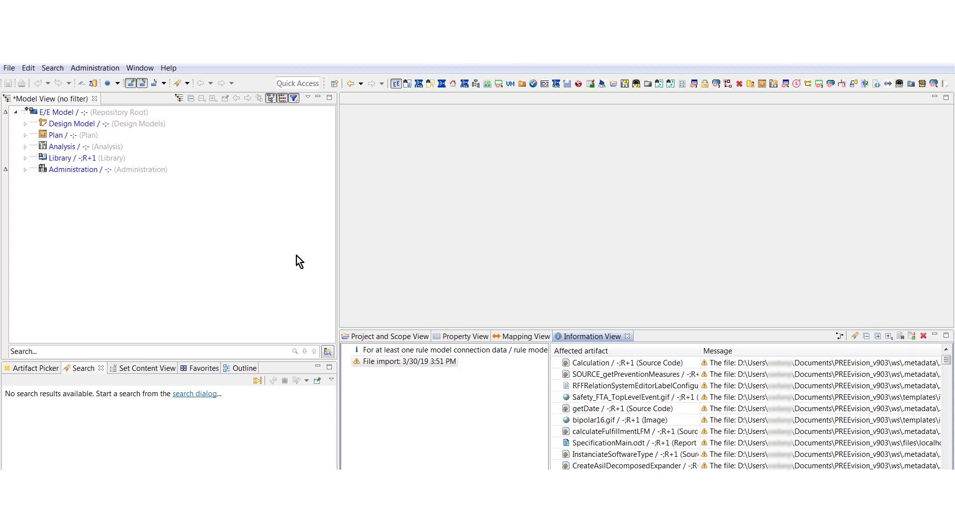
# - Expand Administration and its Rules package in the model tree, checking the tree's display options for showing administration
pyautogui.click(24, 170)
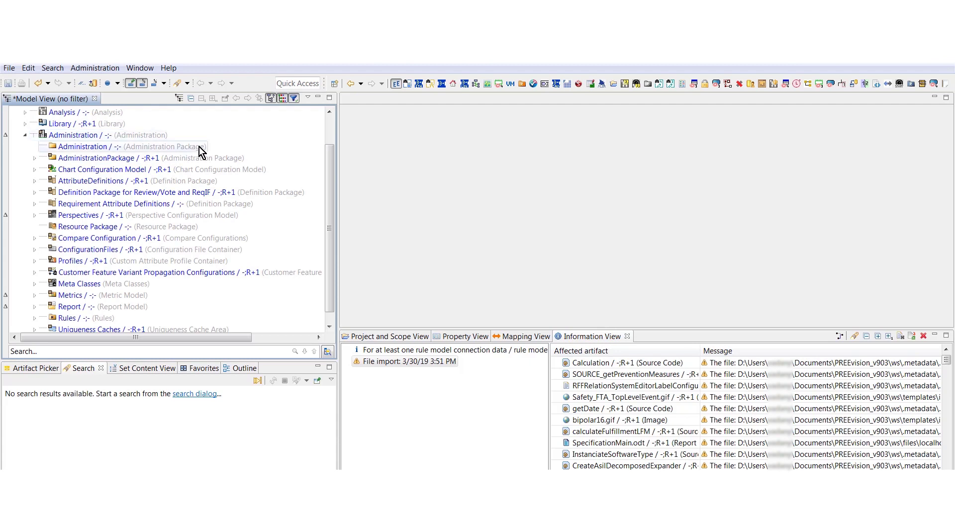
pyautogui.click(308, 99)
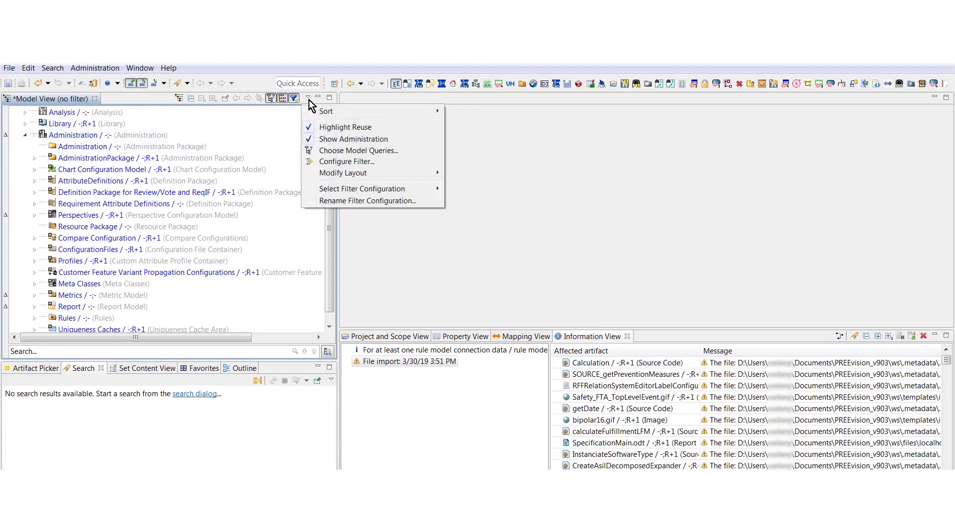
pyautogui.moveTo(341, 110)
pyautogui.click(87, 136)
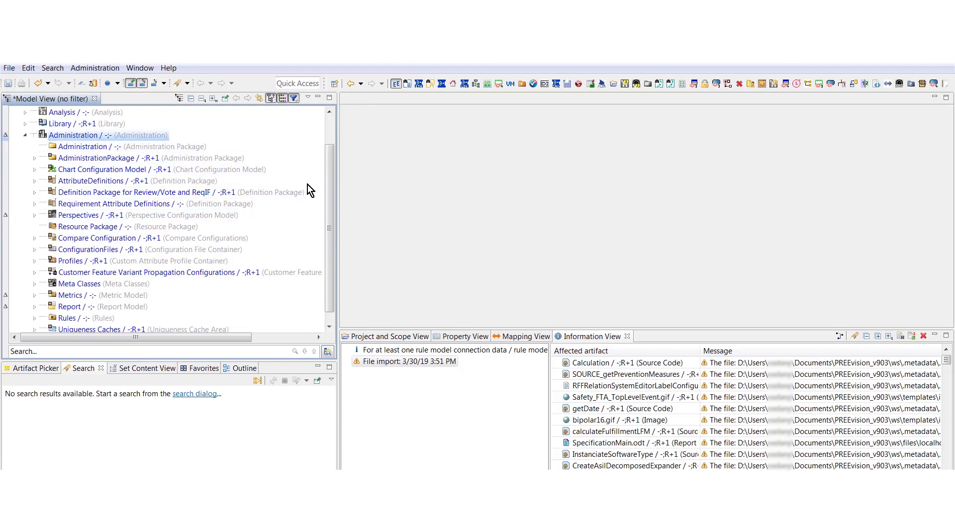
pyautogui.scroll(-1, 329, 196)
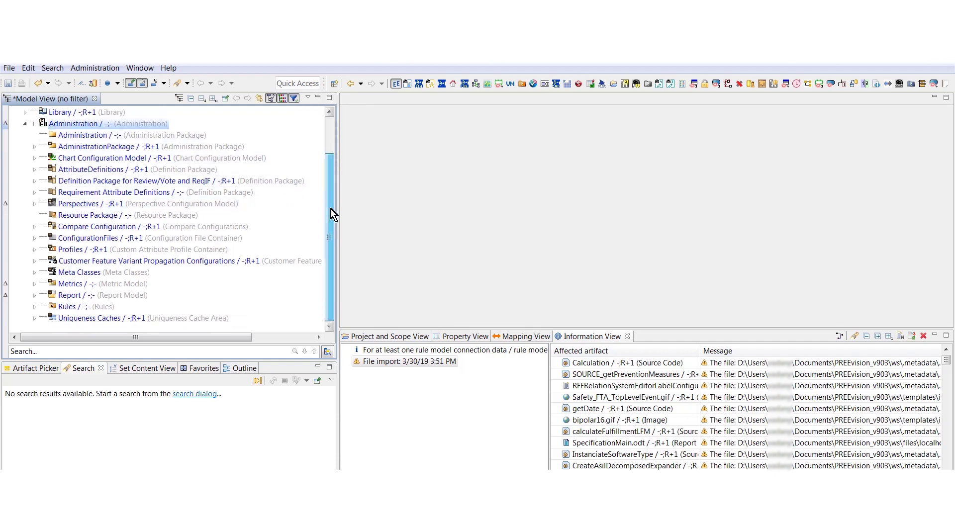
pyautogui.click(72, 307)
pyautogui.click(34, 307)
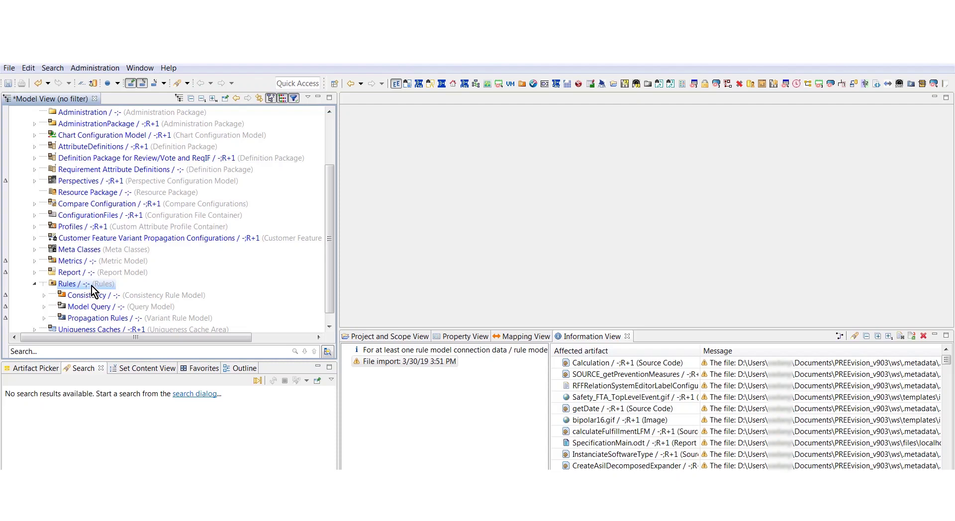
# - Unlock the Rules package and the Consistency rule model, each with all contained children
pyautogui.click(456, 336)
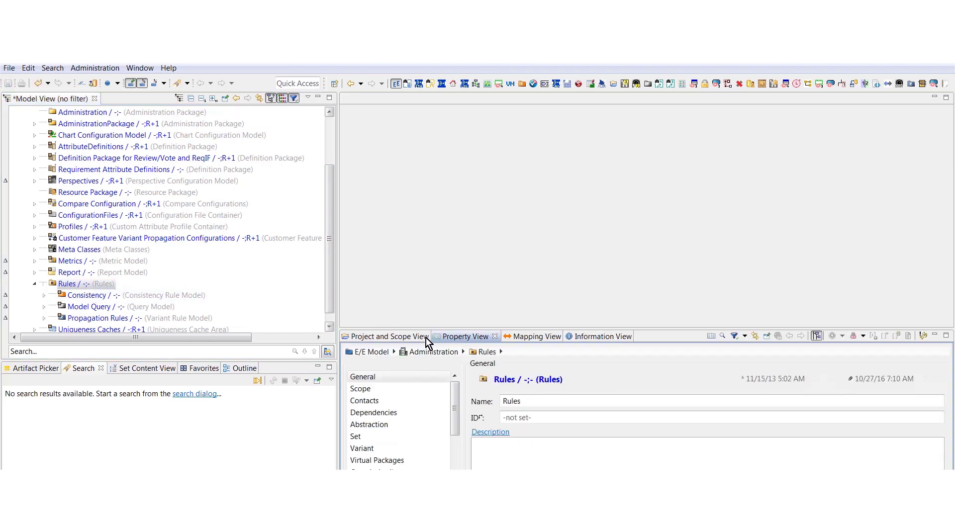
pyautogui.click(863, 337)
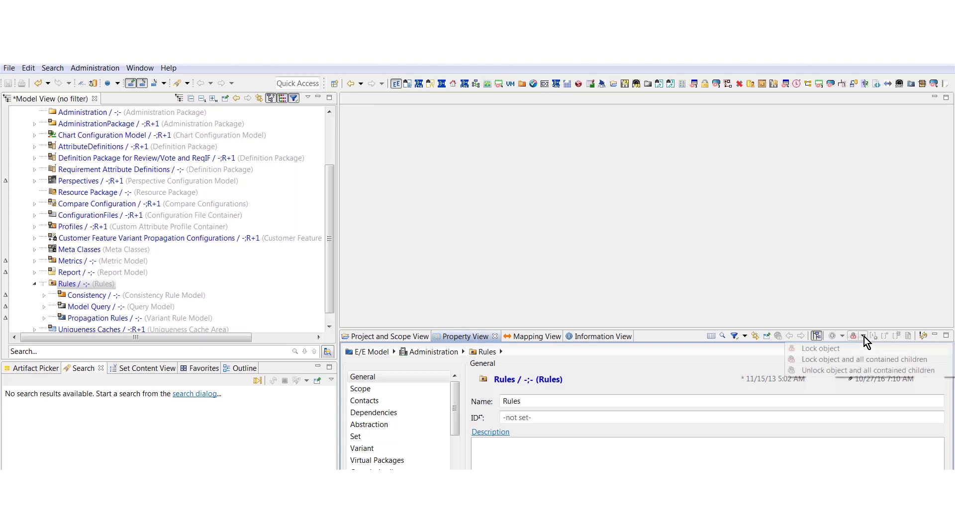
pyautogui.click(861, 371)
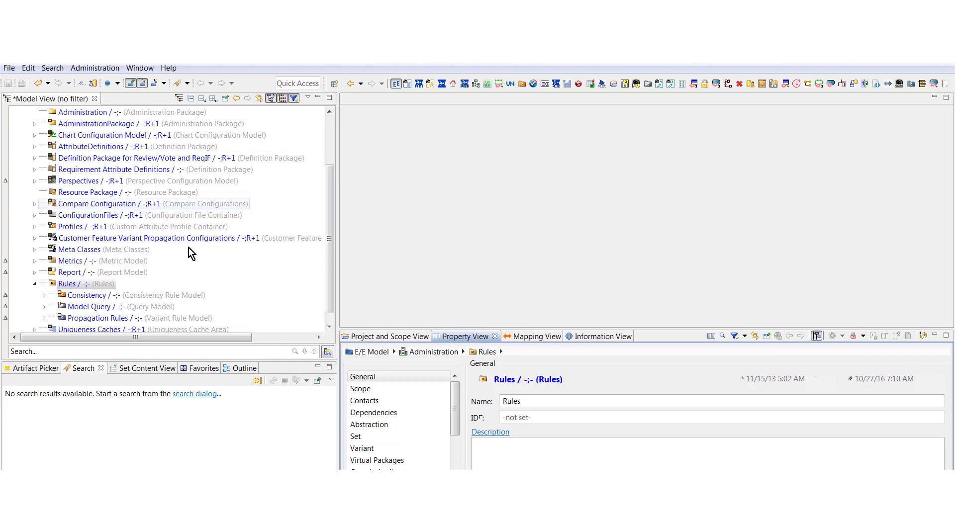
pyautogui.click(154, 296)
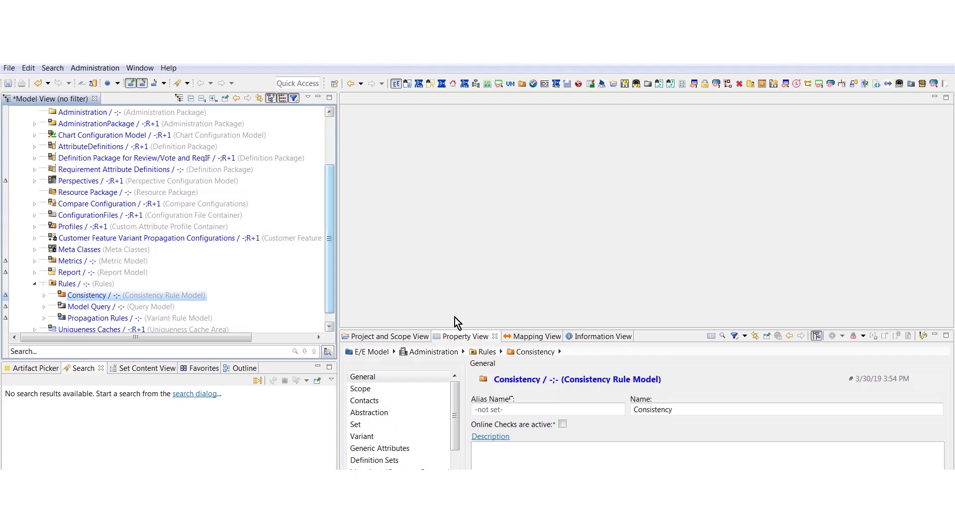
pyautogui.click(864, 337)
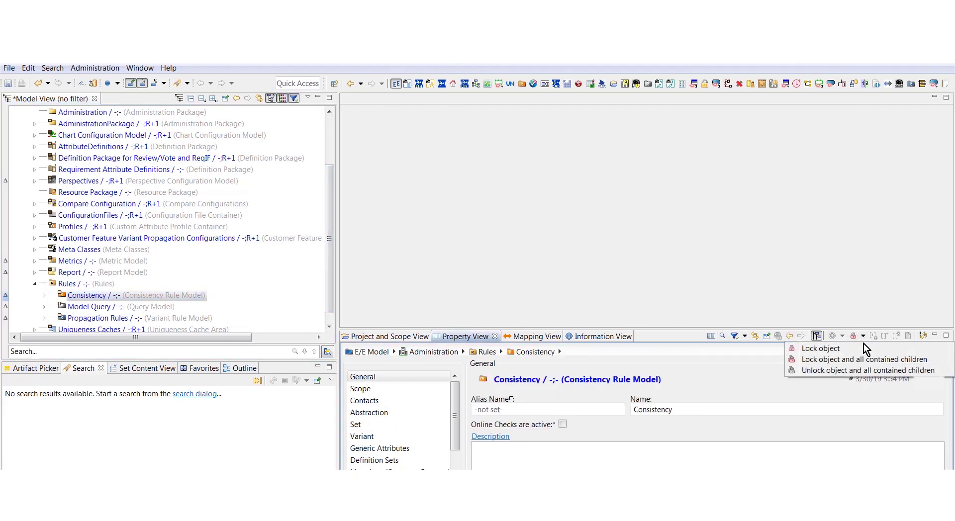
pyautogui.click(855, 373)
# - Unlock the Model Query and Propagation Rules models under Rules, each with all contained children
pyautogui.click(144, 306)
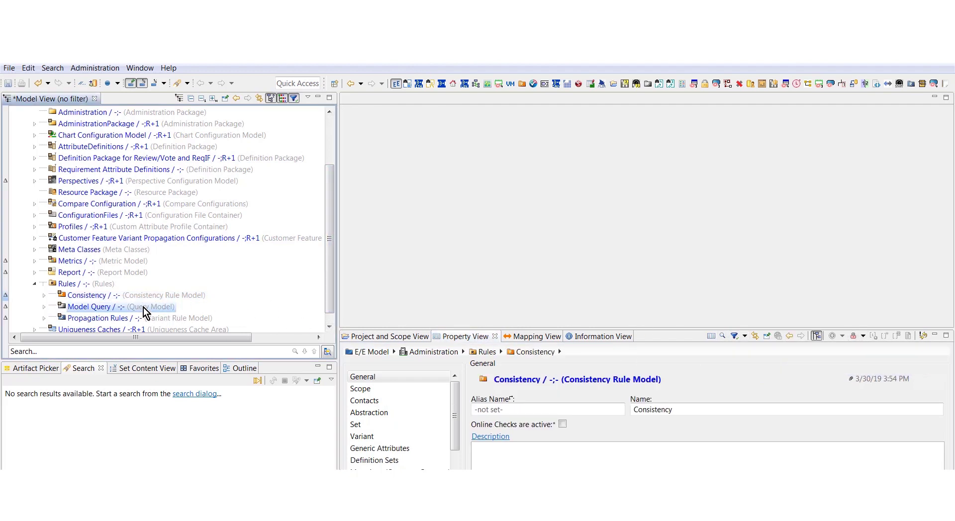
pyautogui.click(864, 337)
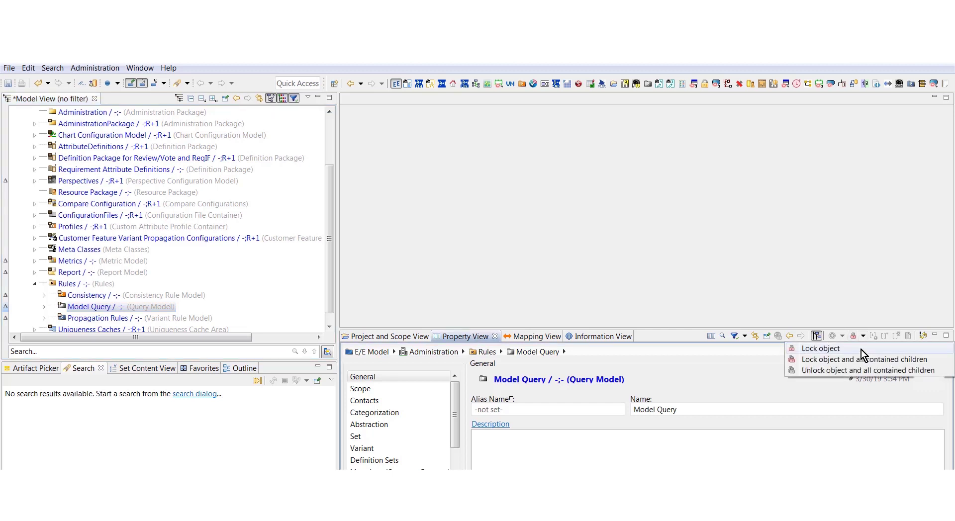
pyautogui.click(858, 372)
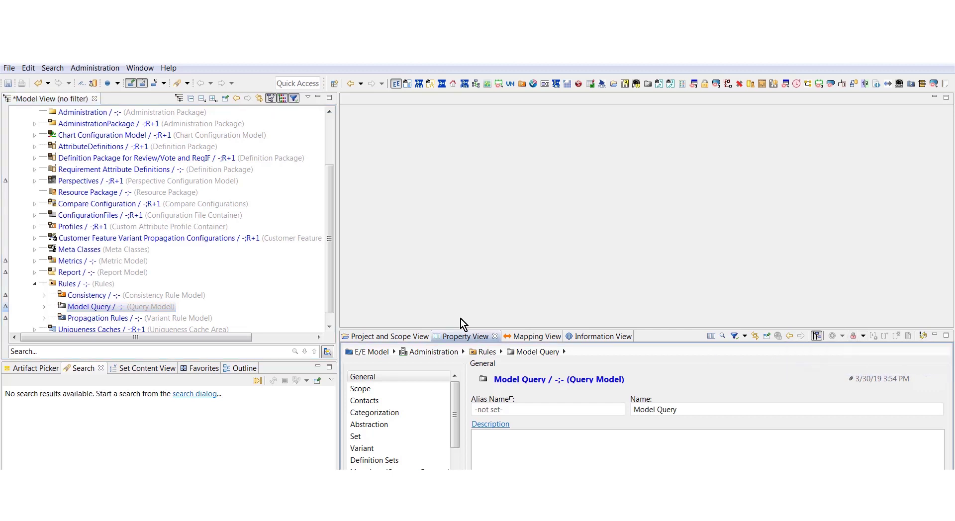
pyautogui.click(173, 320)
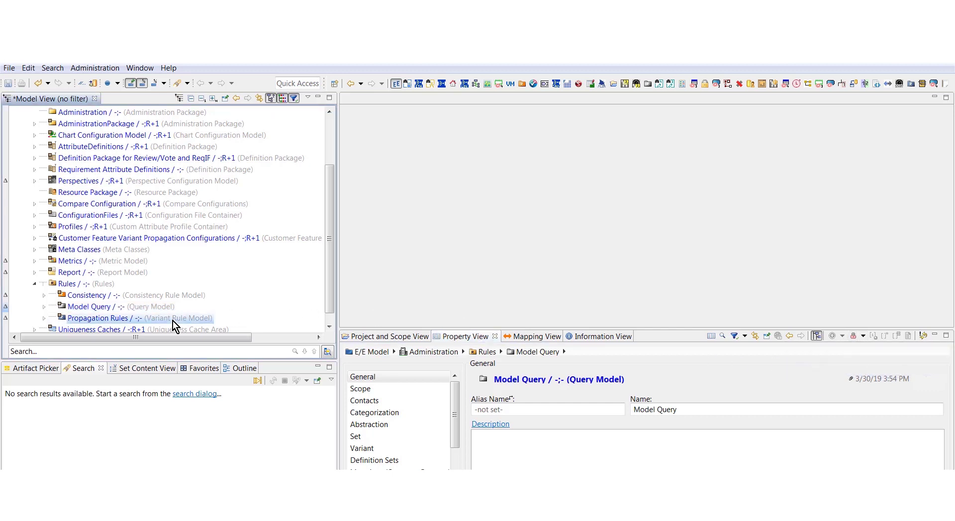
pyautogui.click(863, 336)
pyautogui.click(849, 370)
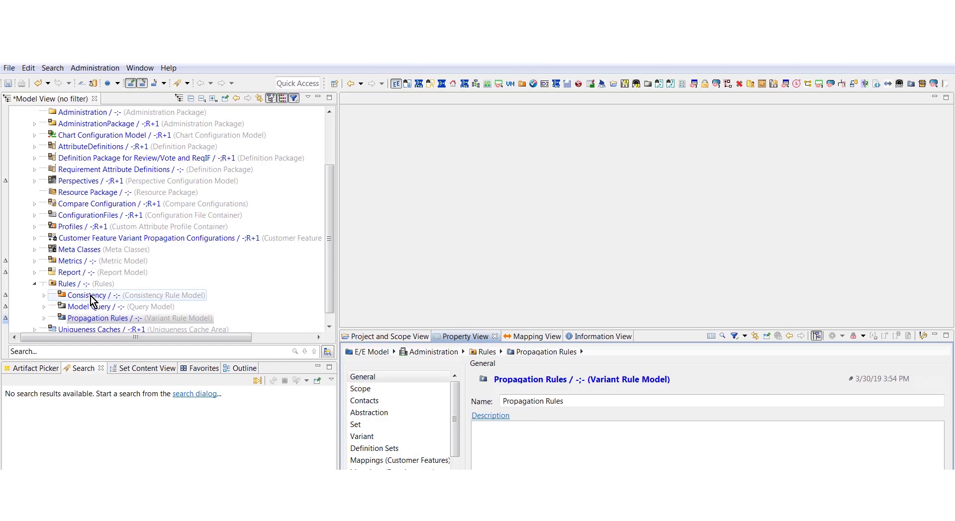
# - Synchronize the consistency rules of the Consistency rule model under Rules, approving deletion of the notUniquePSIServiceId consistency rule
pyautogui.click(119, 296)
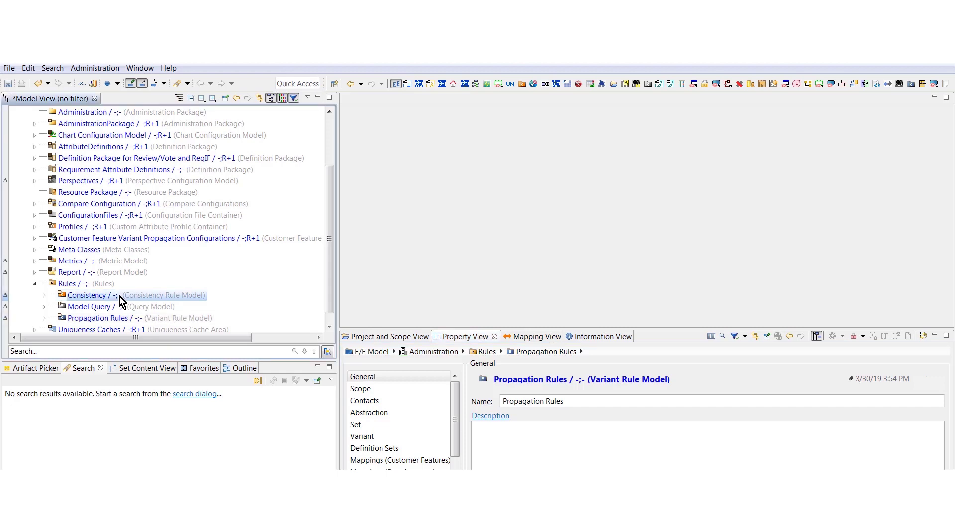
pyautogui.rightClick(119, 296)
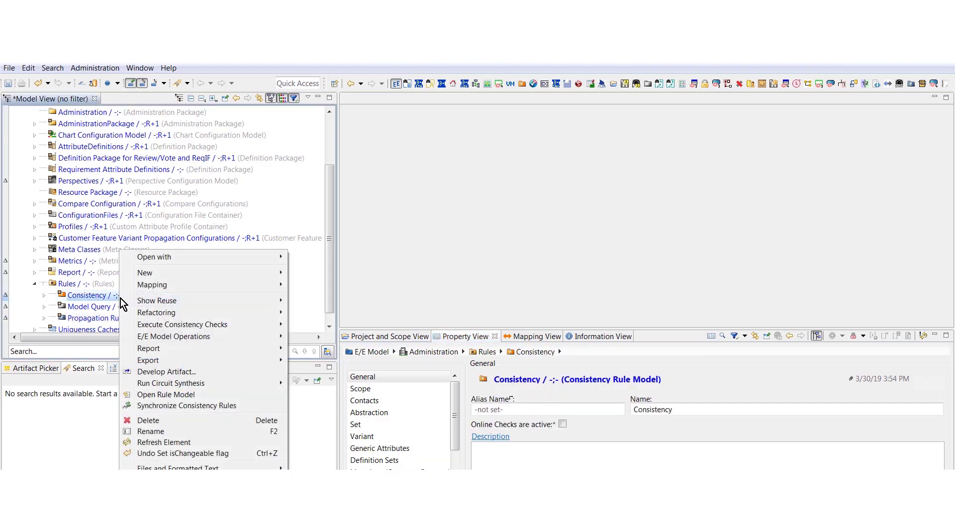
pyautogui.click(214, 407)
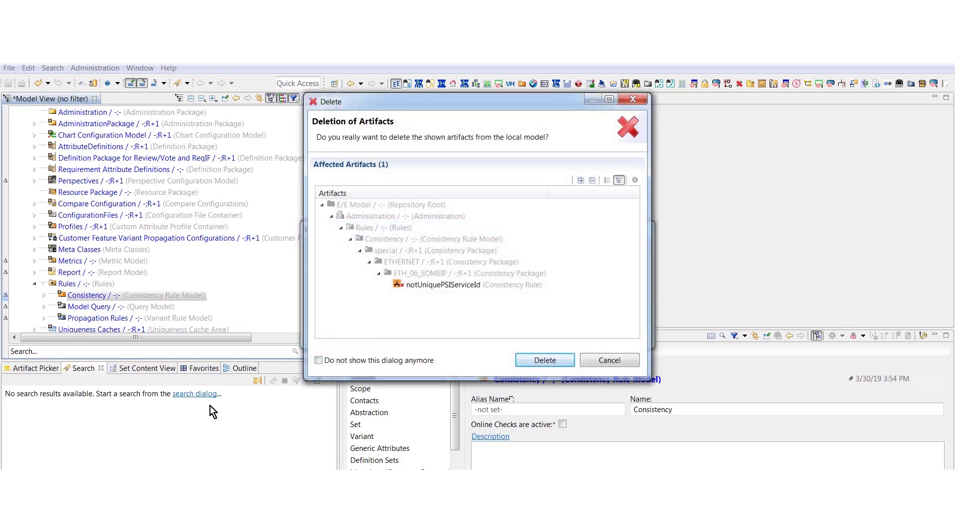
pyautogui.click(561, 361)
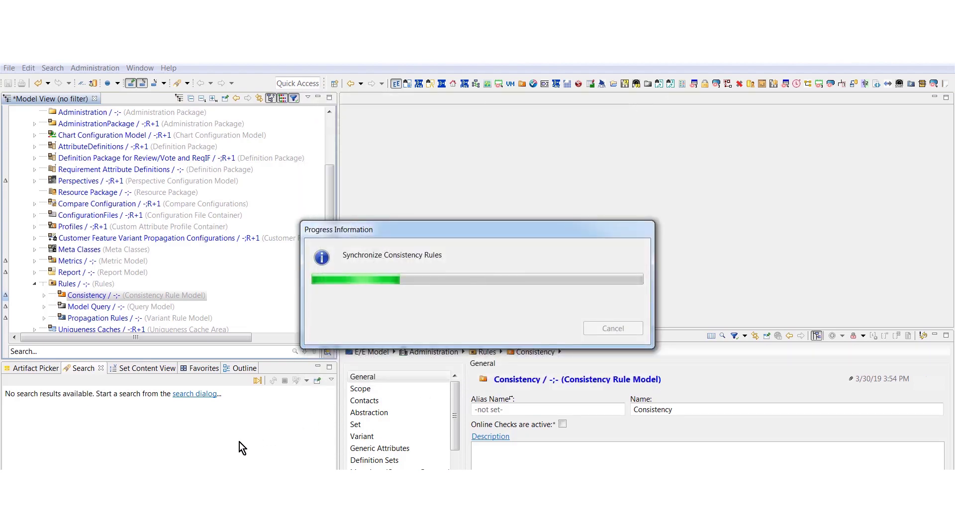
# - Synchronize the model queries of the Model Query model and the propagation rules of the Propagation Rules model under Rules
pyautogui.click(198, 307)
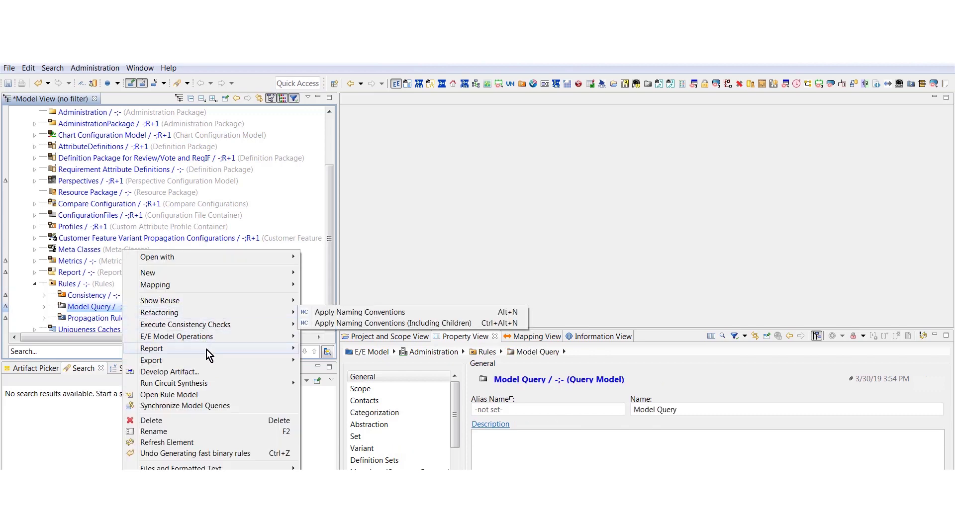
pyautogui.click(236, 406)
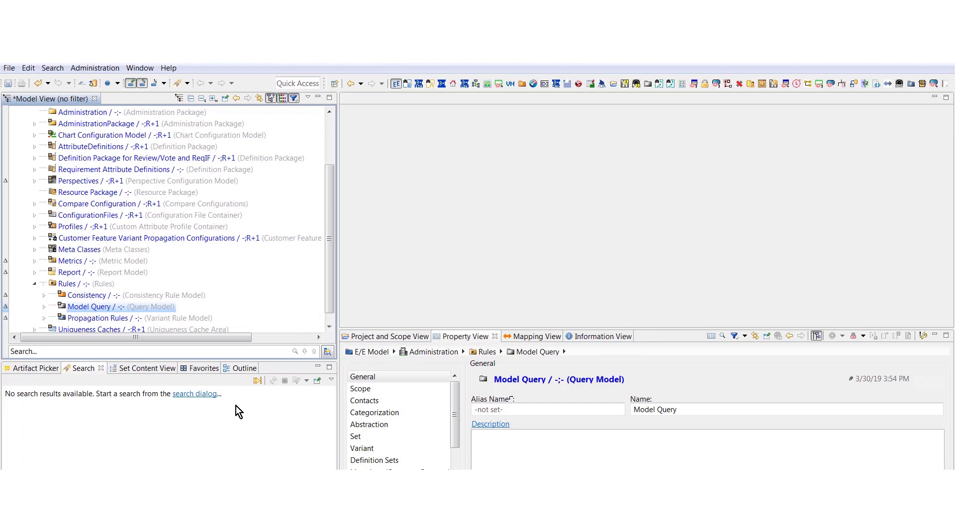
pyautogui.click(138, 319)
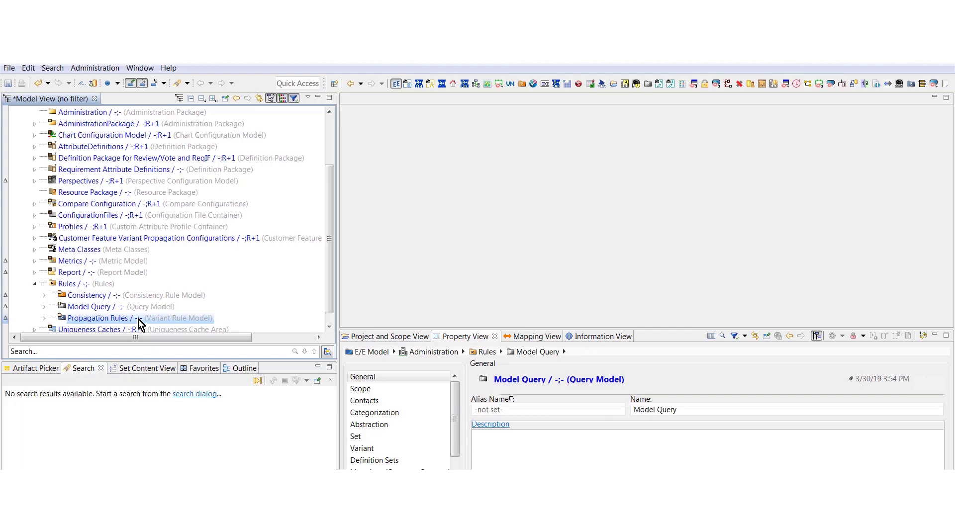
pyautogui.rightClick(141, 325)
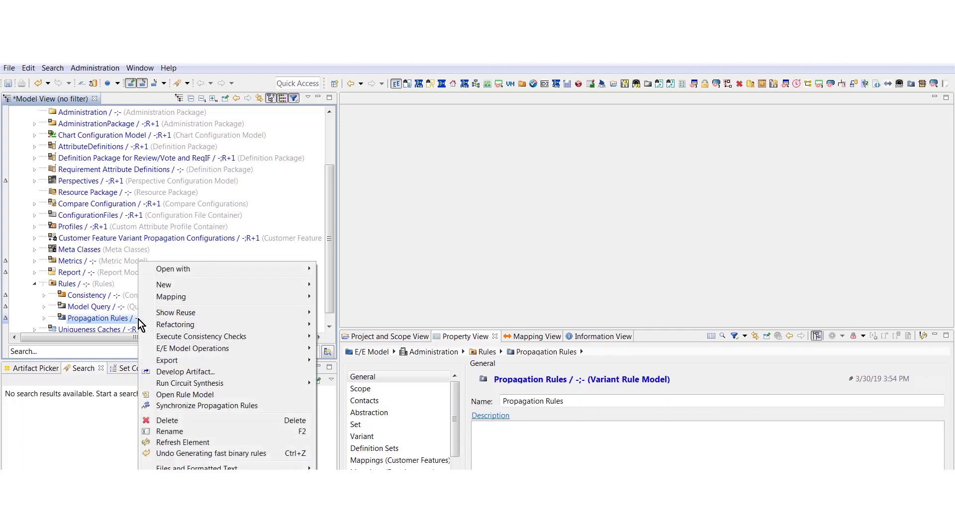
pyautogui.click(264, 407)
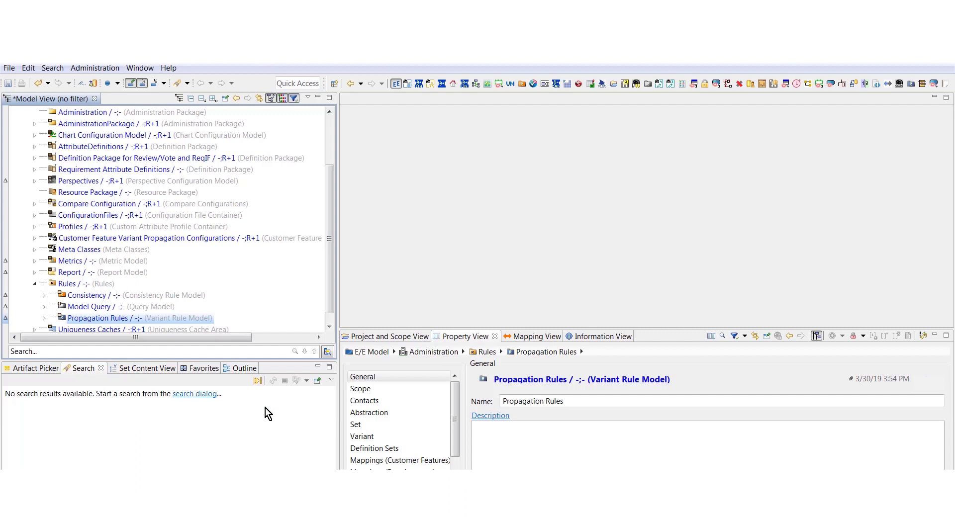